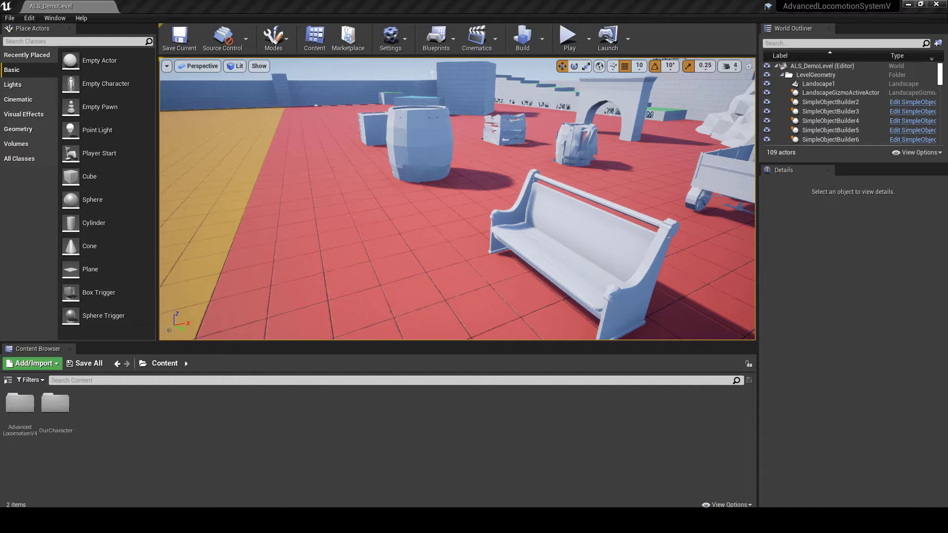
Step: Open the OurCharacter folder in the Content Browser to reveal the doctor character assets
{"action": "double_click", "coordinate": [55, 405]}
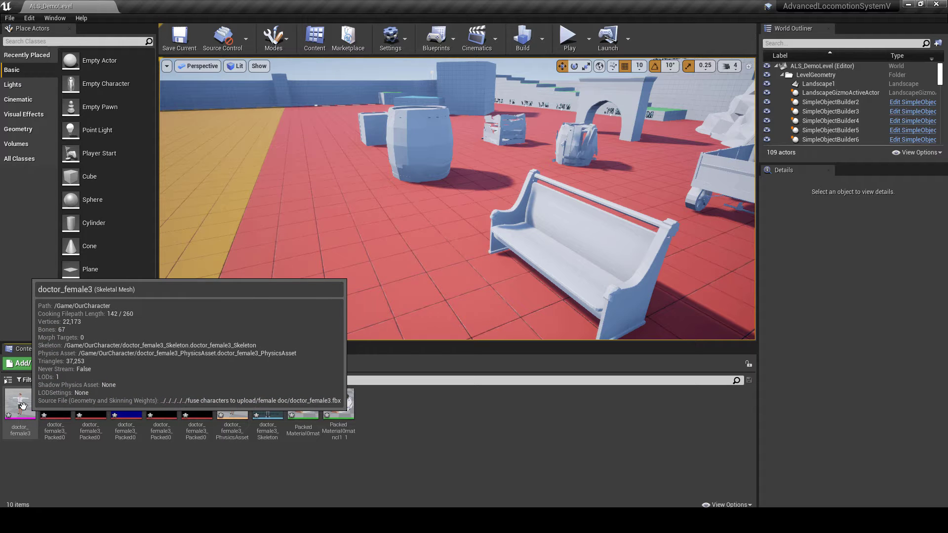
Step: Place doctor_female3 in the level and inspect her legs and feet up close
{"action": "left_click_drag", "start_coordinate": [20, 406], "coordinate": [362, 264]}
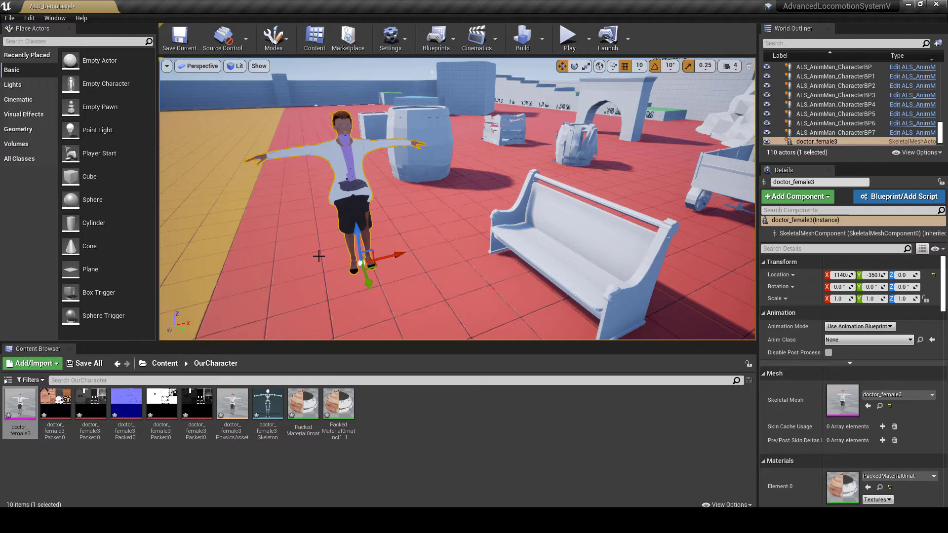
{"action": "scroll", "coordinate": [457, 200], "scroll_direction": "up", "scroll_amount": 3}
{"action": "scroll", "coordinate": [458, 199], "scroll_direction": "up", "scroll_amount": 3}
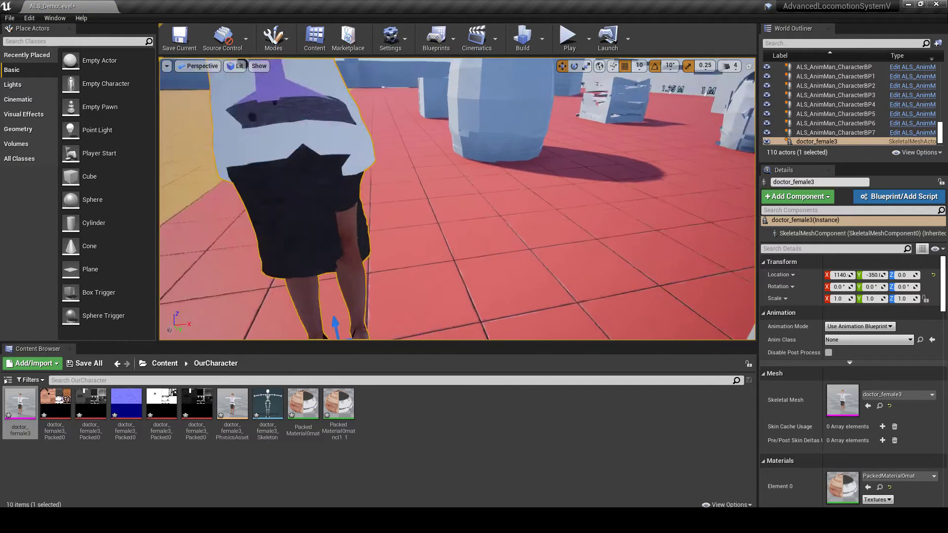
{"action": "scroll", "coordinate": [458, 200], "scroll_direction": "up", "scroll_amount": 2}
{"action": "scroll", "coordinate": [458, 198], "scroll_direction": "up", "scroll_amount": 2}
{"action": "right_click_drag", "start_coordinate": [457, 199], "coordinate": [458, 199]}
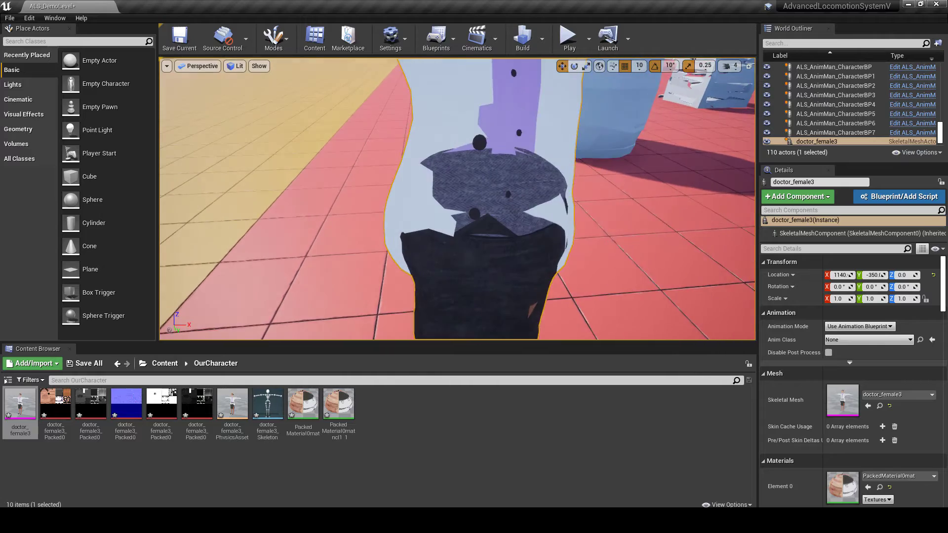
{"action": "right_click_drag", "start_coordinate": [418, 224], "coordinate": [412, 227]}
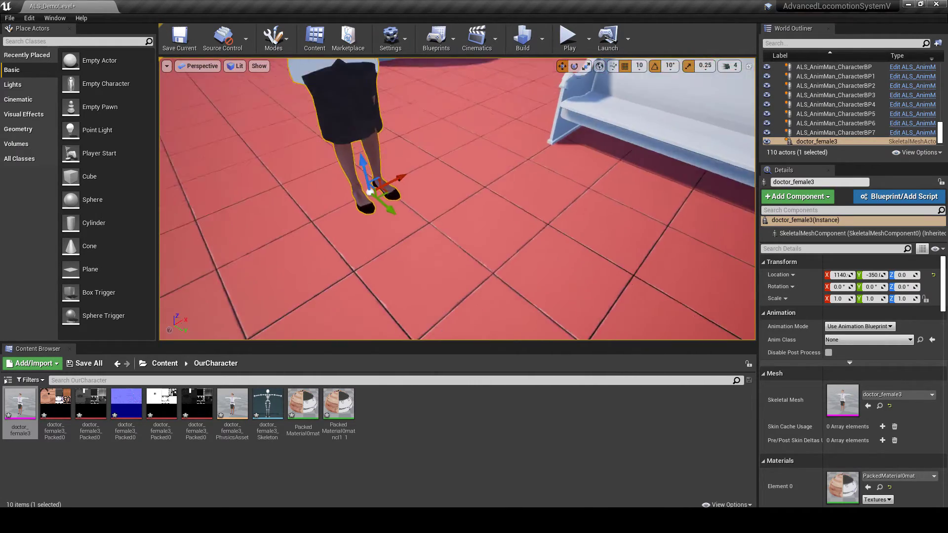
{"action": "right_click_drag", "start_coordinate": [413, 175], "coordinate": [413, 176]}
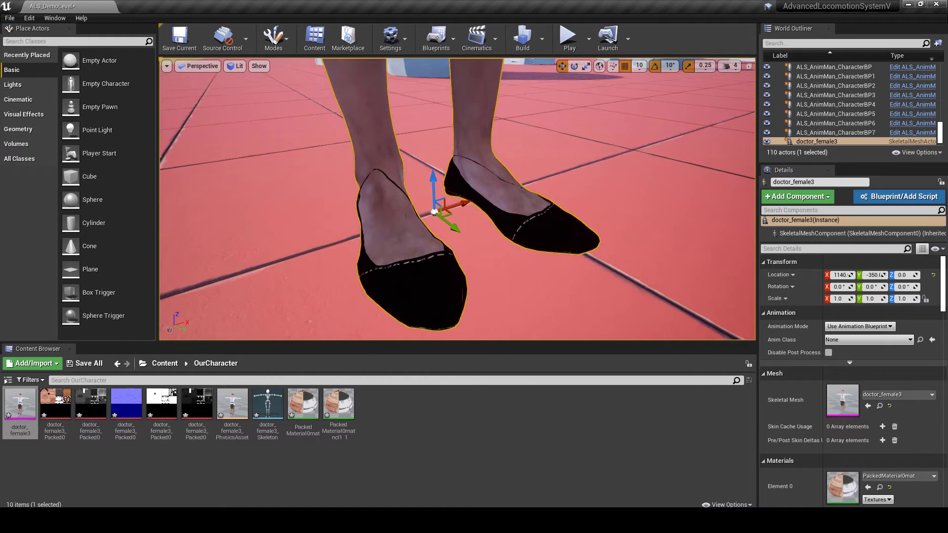
{"action": "right_click_drag", "start_coordinate": [417, 254], "coordinate": [417, 254]}
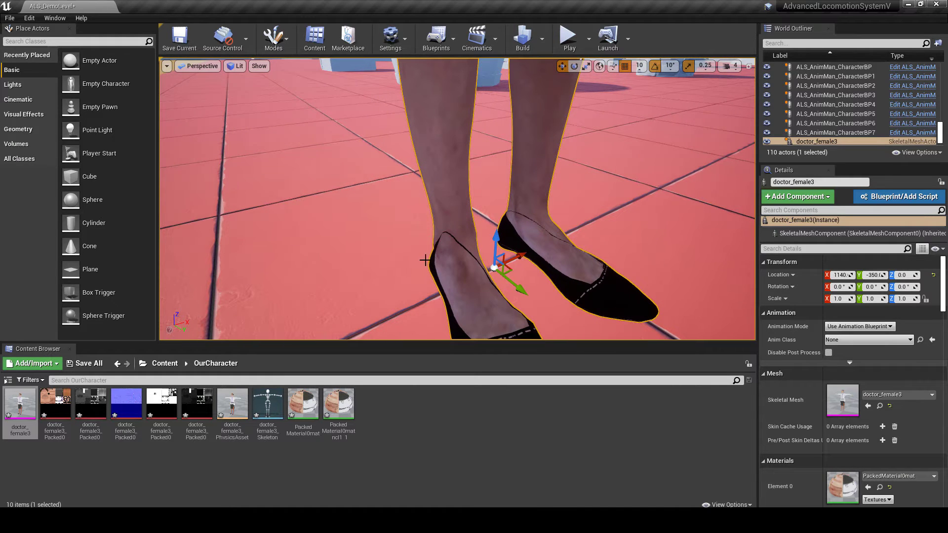
Step: Inspect the character from torso up to head, then deselect her
{"action": "right_click_drag", "start_coordinate": [519, 221], "coordinate": [518, 220]}
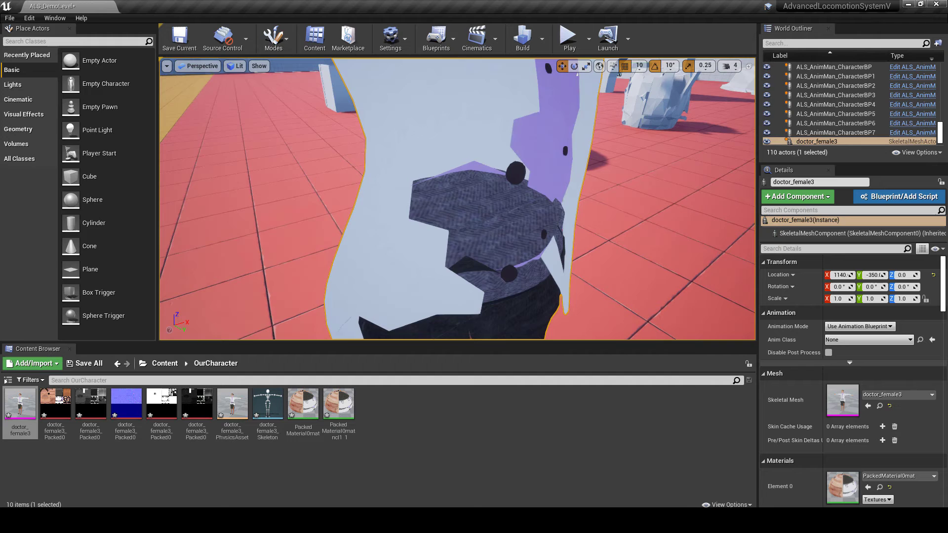
{"action": "right_click_drag", "start_coordinate": [458, 199], "coordinate": [458, 199]}
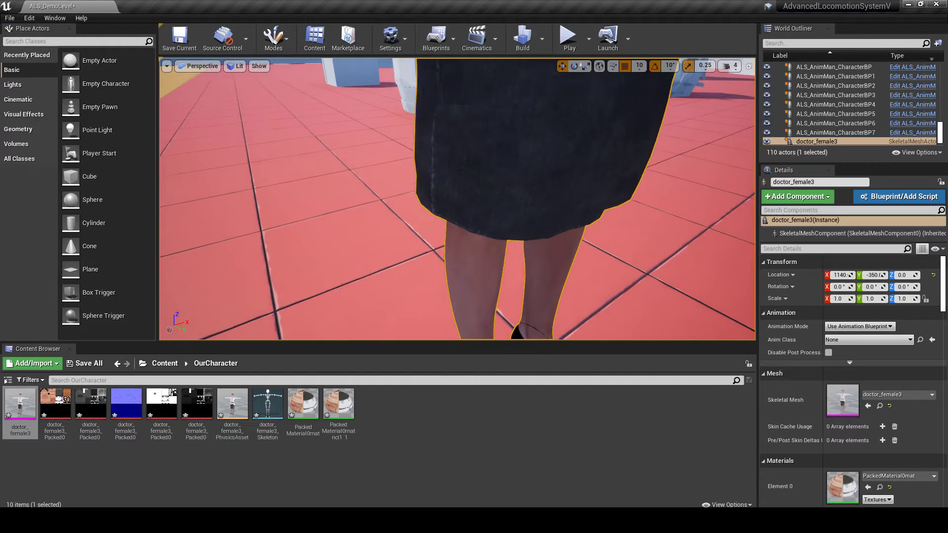
{"action": "right_click_drag", "start_coordinate": [524, 235], "coordinate": [525, 235]}
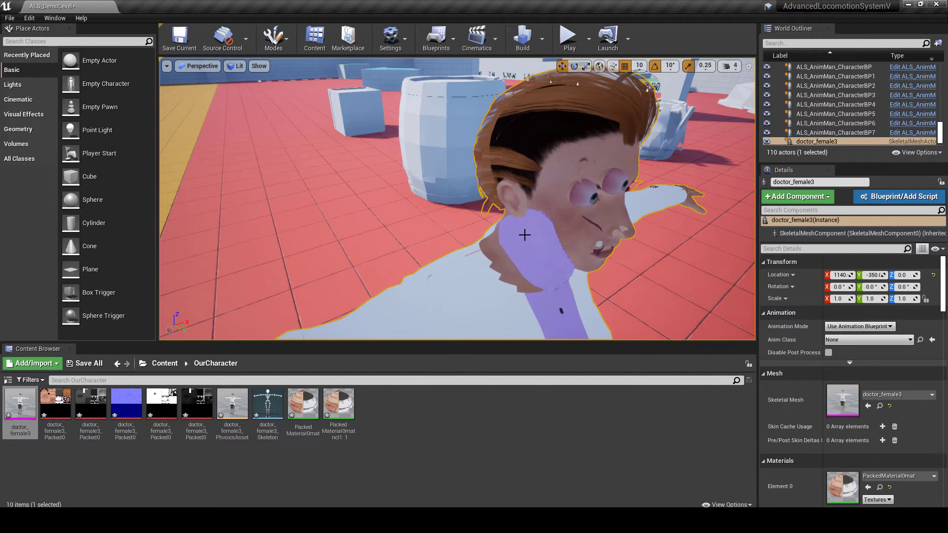
{"action": "right_click_drag", "start_coordinate": [607, 285], "coordinate": [607, 286]}
{"action": "right_click", "coordinate": [607, 285]}
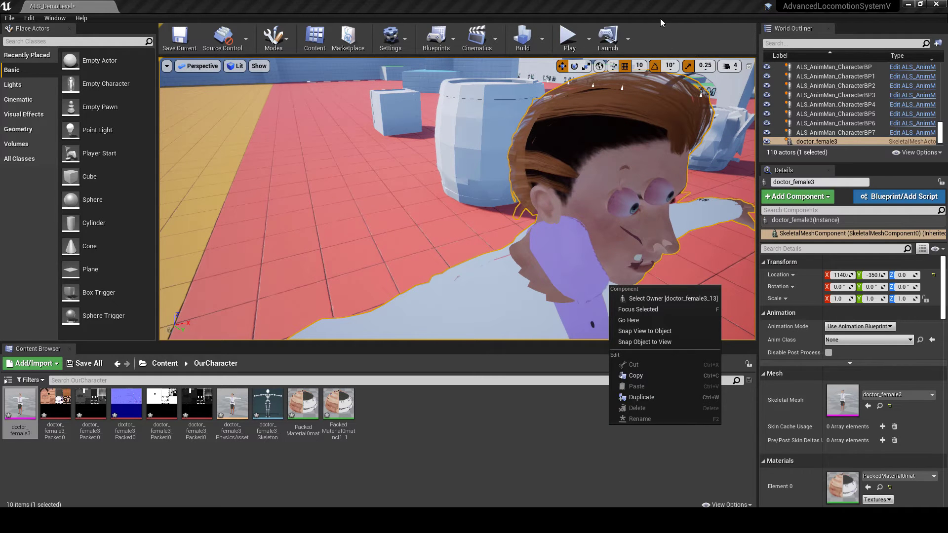
{"action": "left_click", "coordinate": [636, 260]}
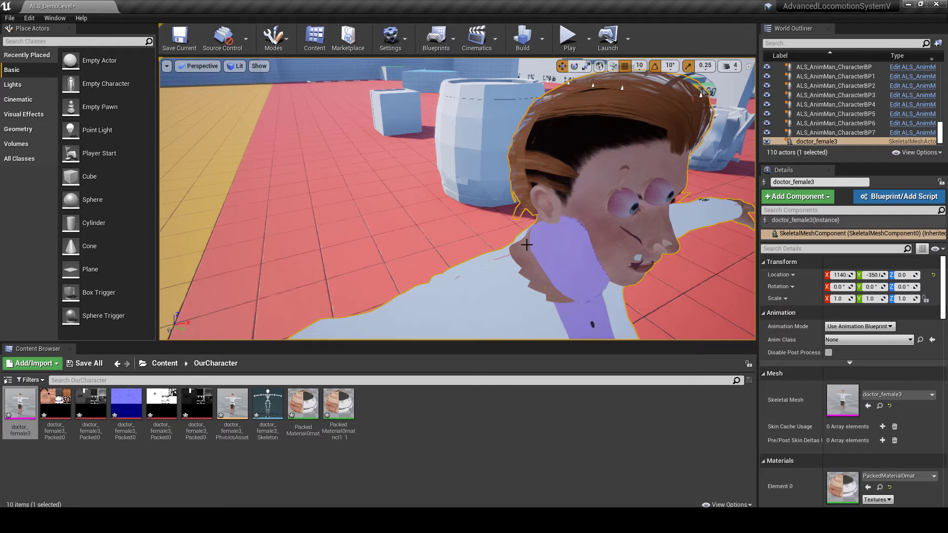
{"action": "left_click", "coordinate": [434, 458]}
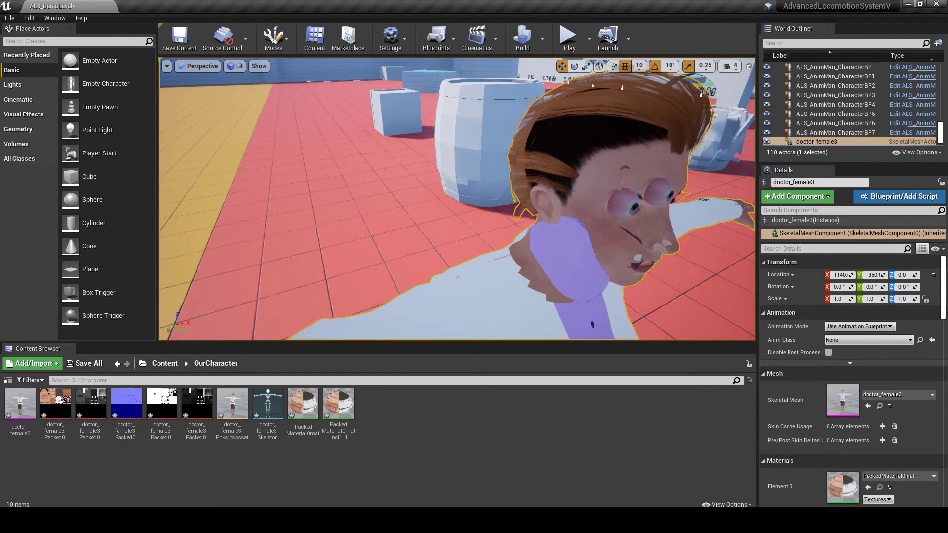
{"action": "scroll", "coordinate": [881, 477], "scroll_direction": "down", "scroll_amount": 1}
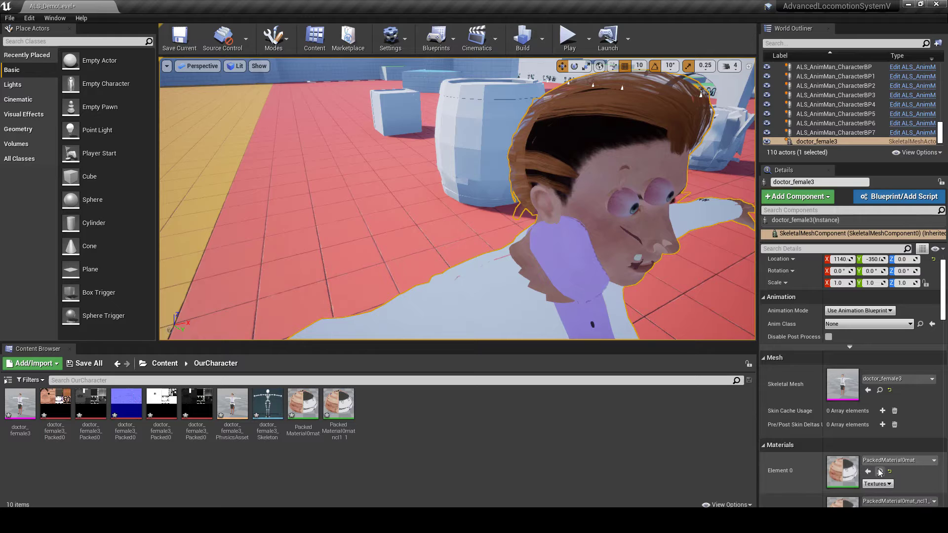
Step: Select PackedMaterial0mat and open it in the Material Editor
{"action": "left_click", "coordinate": [879, 473]}
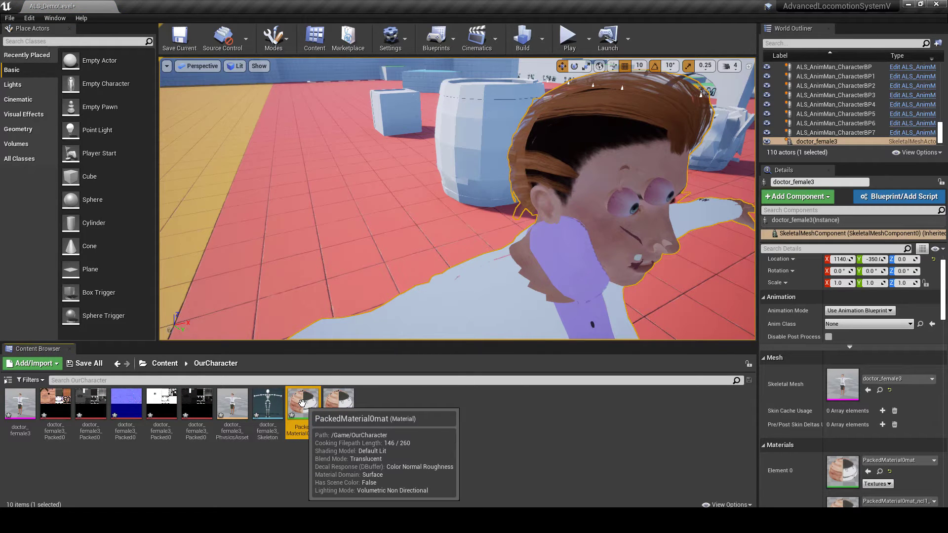
{"action": "double_click", "coordinate": [302, 403]}
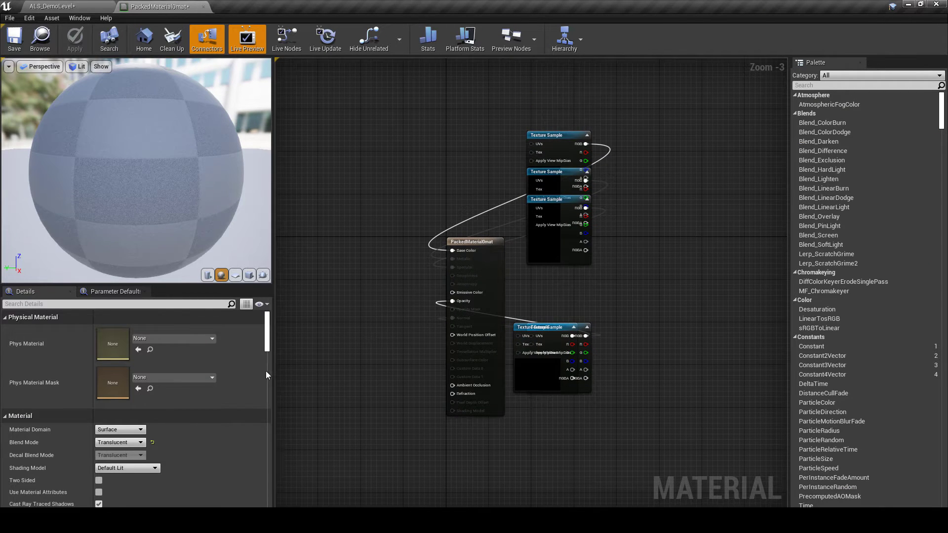
Step: Rearrange the Texture Sample nodes, moving the Normal node further right
{"action": "left_click", "coordinate": [119, 442]}
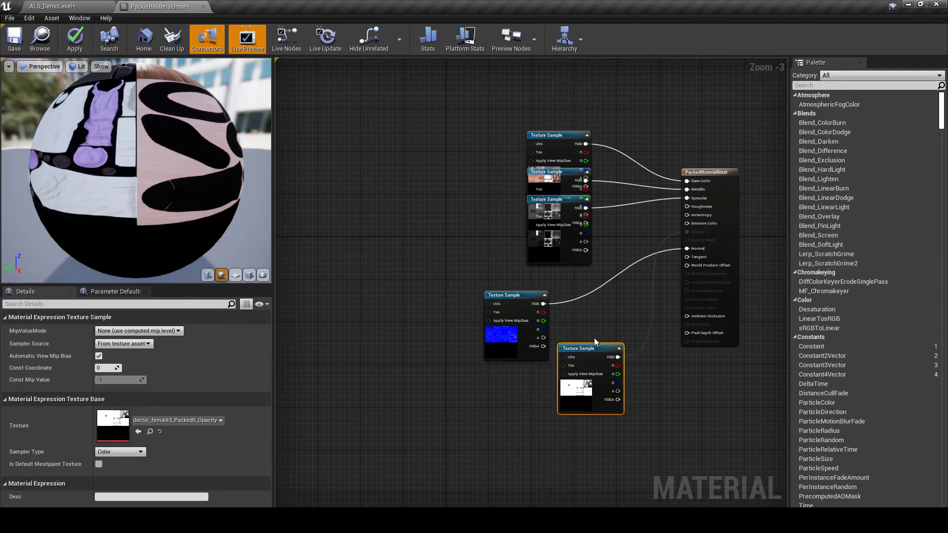
{"action": "mouse_move", "coordinate": [563, 345]}
{"action": "left_mouse_down"}
{"action": "mouse_move", "coordinate": [548, 319]}
{"action": "mouse_move", "coordinate": [551, 381]}
{"action": "left_mouse_up"}
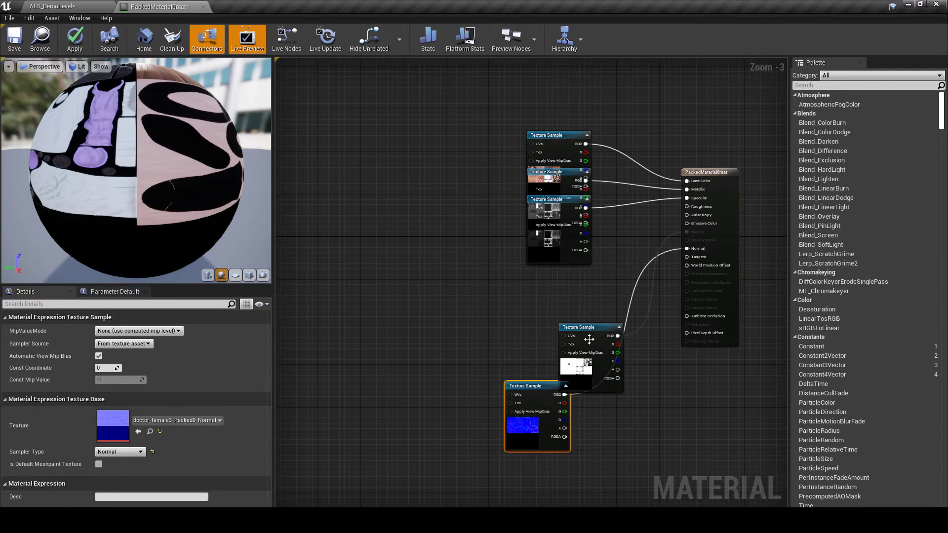
{"action": "left_click_drag", "start_coordinate": [575, 330], "coordinate": [511, 305]}
{"action": "left_click_drag", "start_coordinate": [534, 385], "coordinate": [572, 385]}
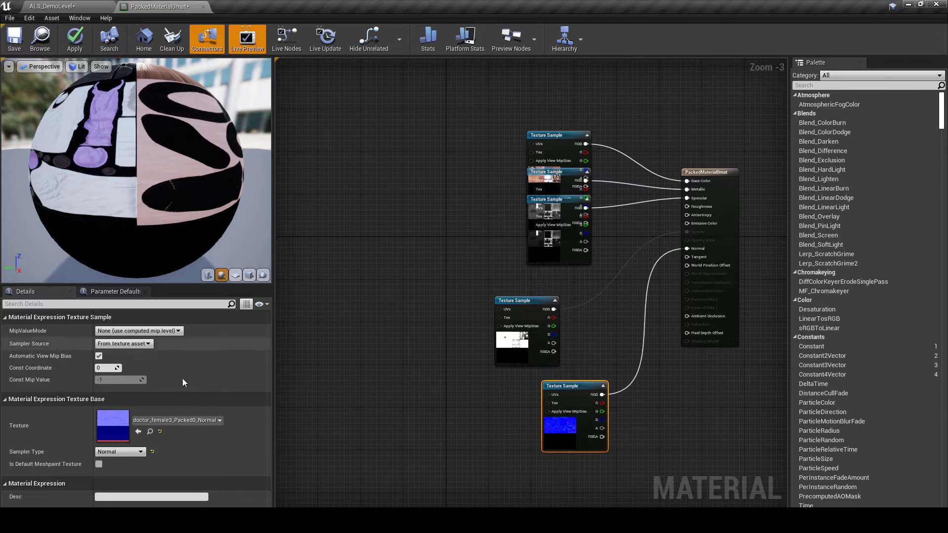
{"action": "left_click", "coordinate": [724, 240]}
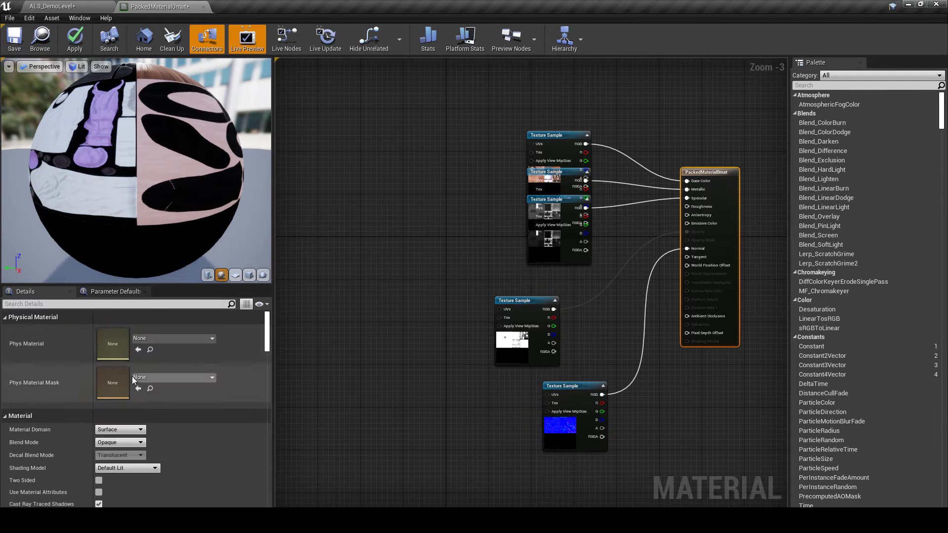
Step: Set Blend Mode to Masked, enable Two Sided, and apply the changes
{"action": "left_click", "coordinate": [120, 430]}
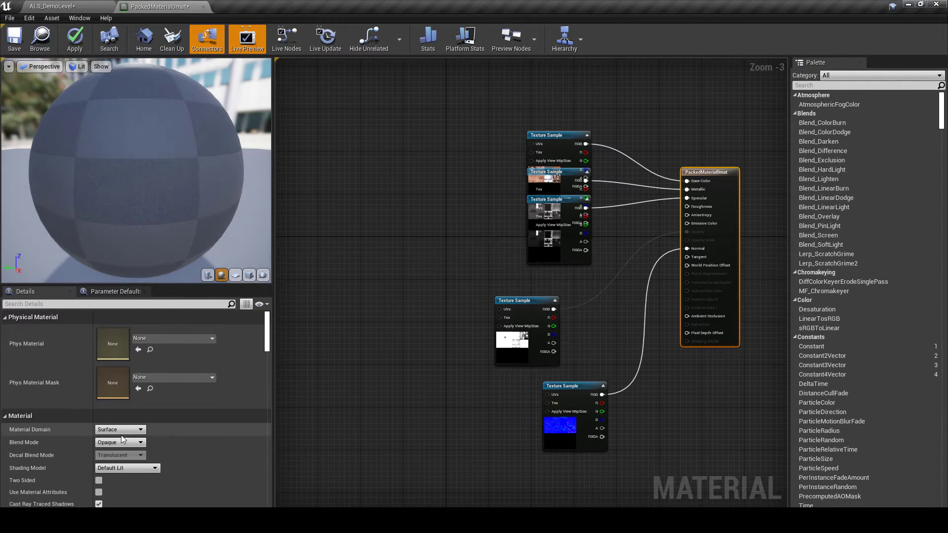
{"action": "left_click", "coordinate": [123, 442]}
{"action": "left_click", "coordinate": [126, 457]}
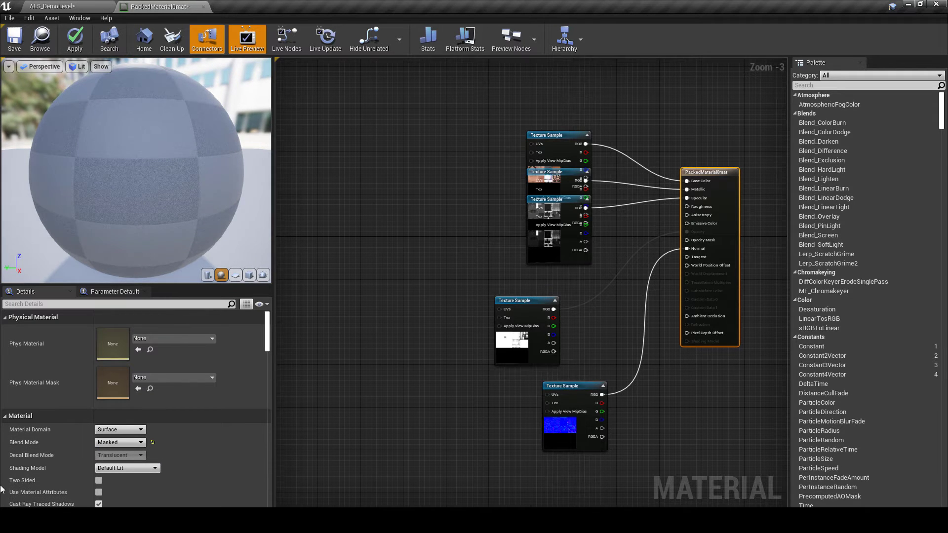
{"action": "left_click", "coordinate": [99, 481]}
{"action": "left_click", "coordinate": [76, 45]}
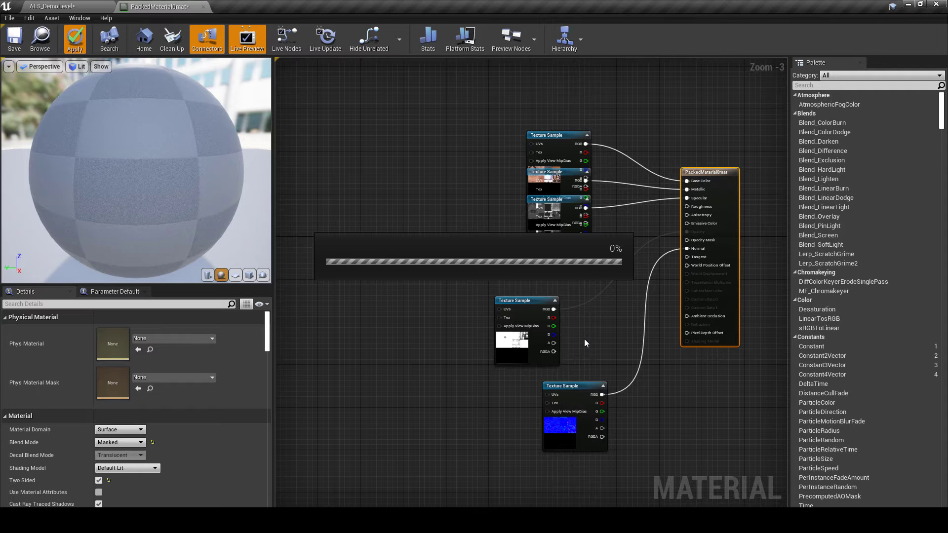
Step: Check the level, save PackedMaterial0mat, and return to ALS_DemoLevel
{"action": "left_click", "coordinate": [74, 6]}
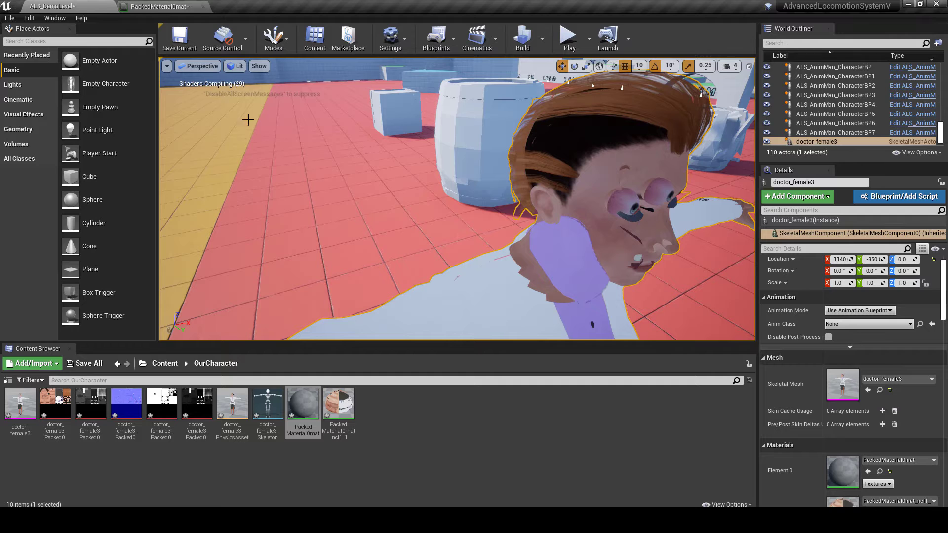
{"action": "left_click", "coordinate": [165, 6]}
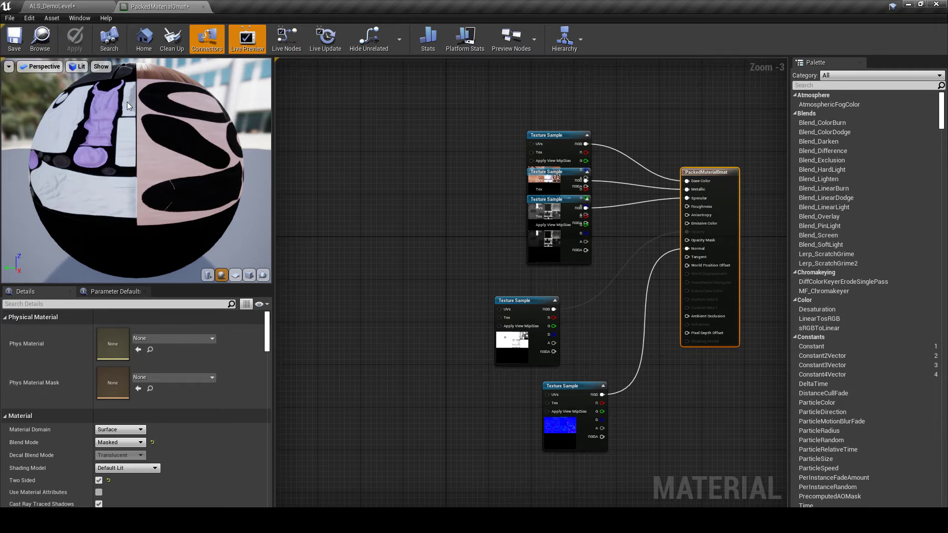
{"action": "left_click", "coordinate": [14, 40]}
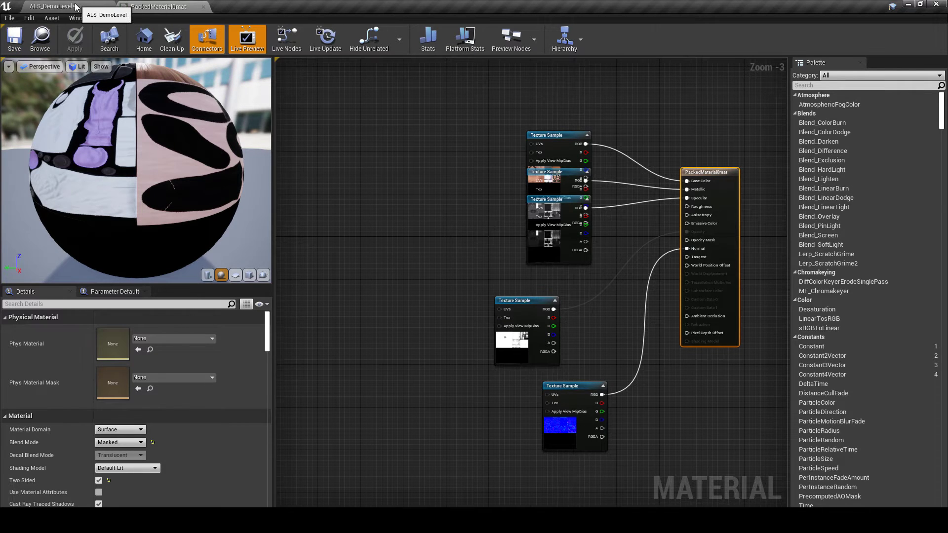
{"action": "left_click", "coordinate": [74, 7]}
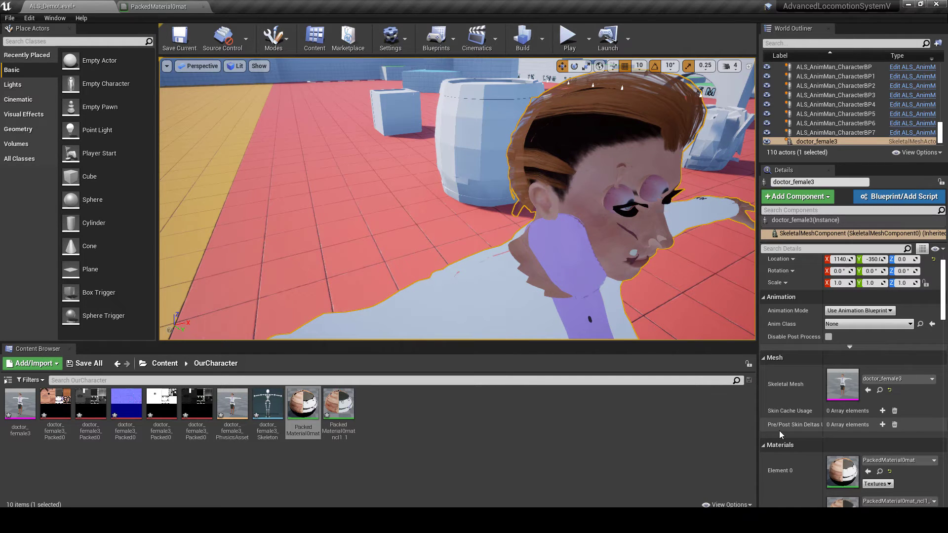
{"action": "scroll", "coordinate": [785, 444], "scroll_direction": "down", "scroll_amount": 2}
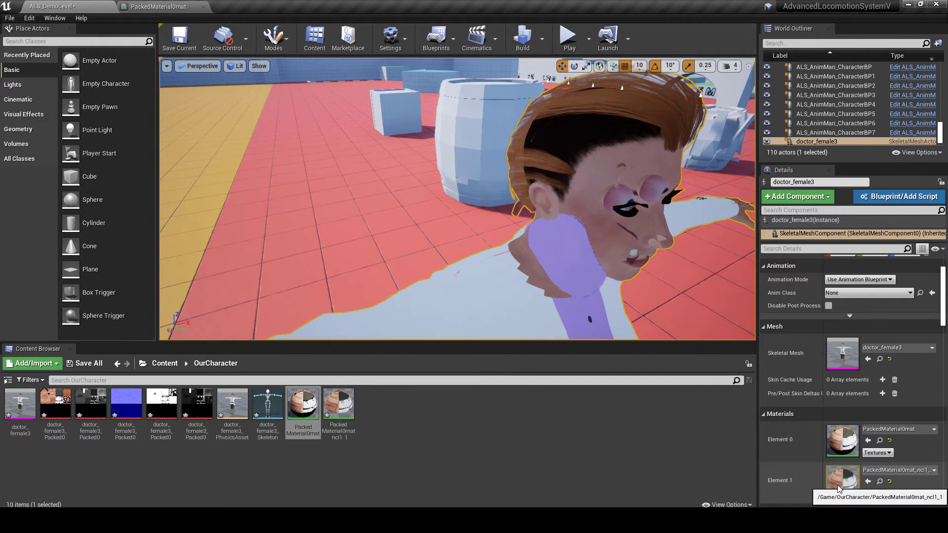
Step: Open PackedMaterial0mat_ncl1_1 and set it to Masked and Two Sided
{"action": "double_click", "coordinate": [344, 417]}
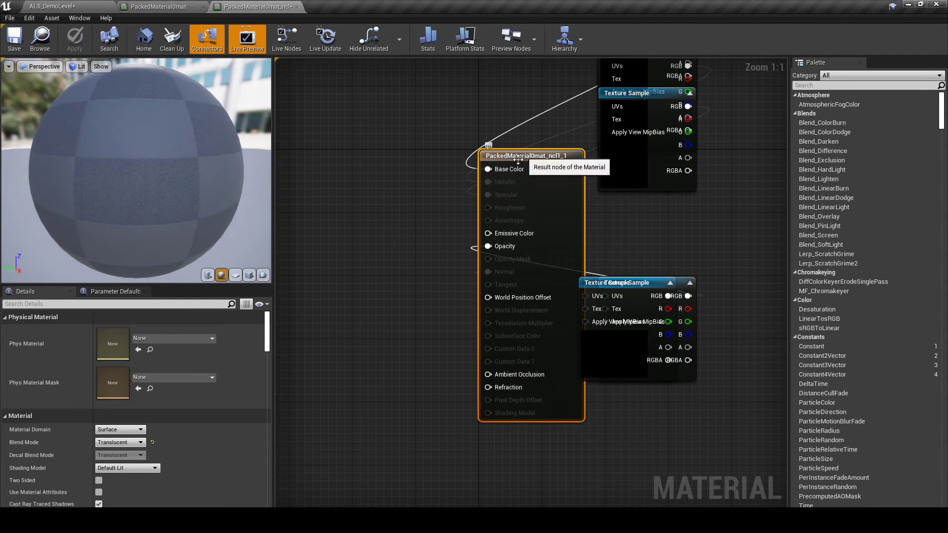
{"action": "left_click", "coordinate": [118, 440]}
{"action": "left_click", "coordinate": [121, 442]}
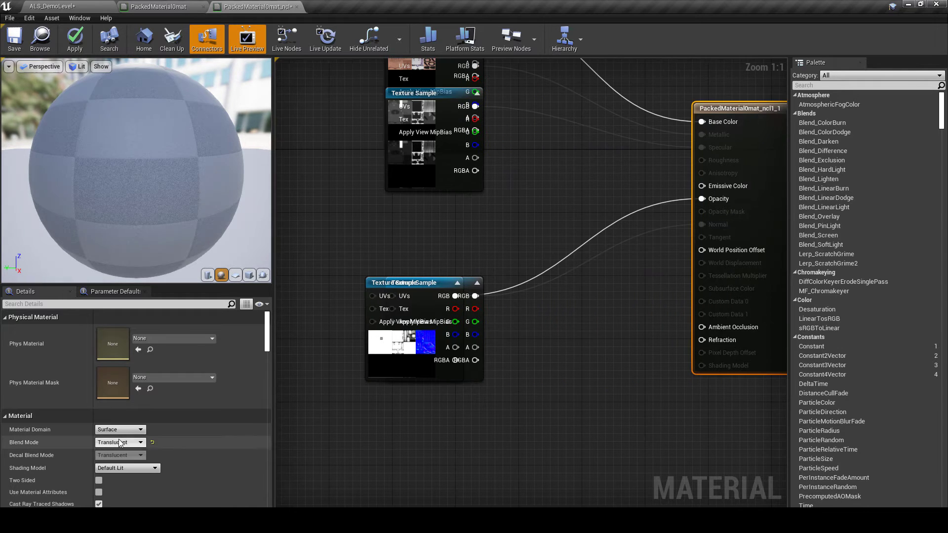
{"action": "left_click", "coordinate": [120, 443]}
{"action": "left_click", "coordinate": [111, 461]}
{"action": "left_click", "coordinate": [98, 480]}
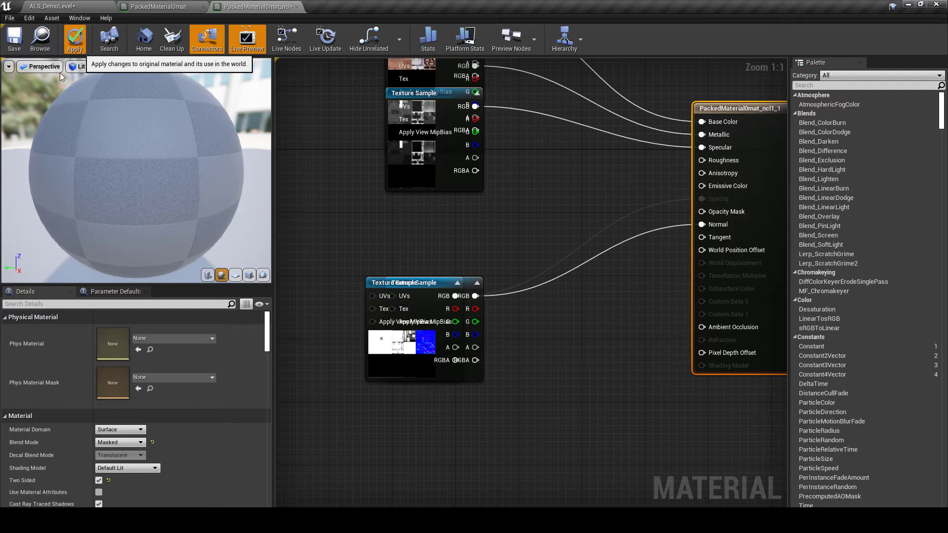
Step: Apply and save the second material, then return to the level
{"action": "left_click", "coordinate": [14, 40]}
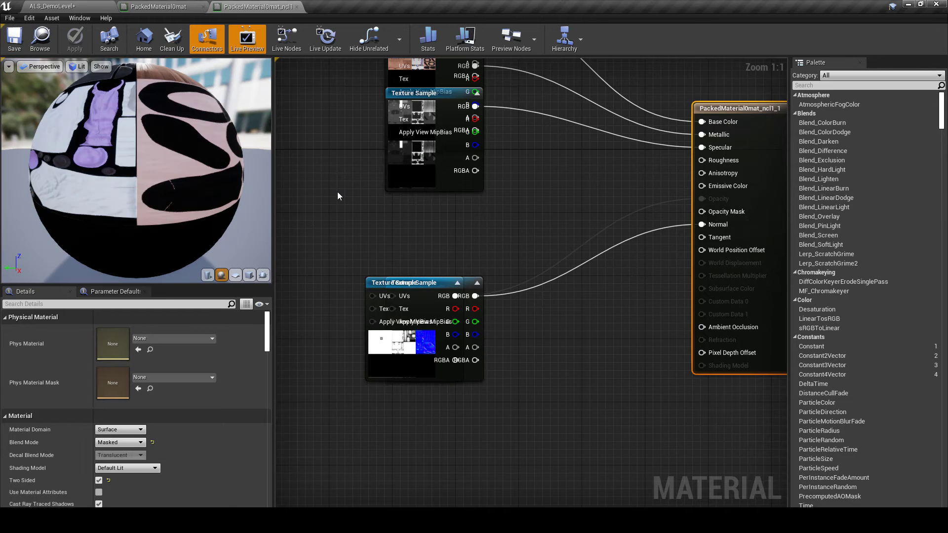
{"action": "left_click", "coordinate": [335, 192]}
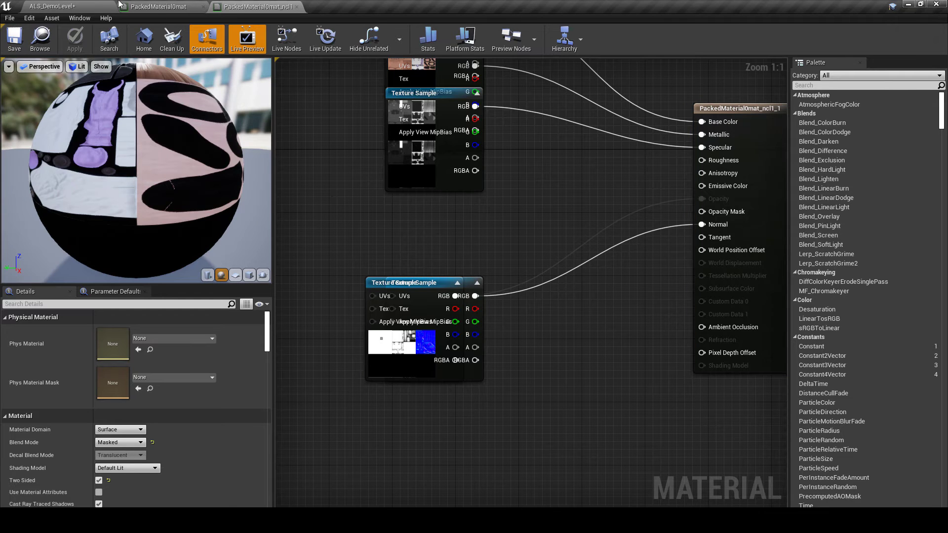
{"action": "left_click", "coordinate": [74, 6]}
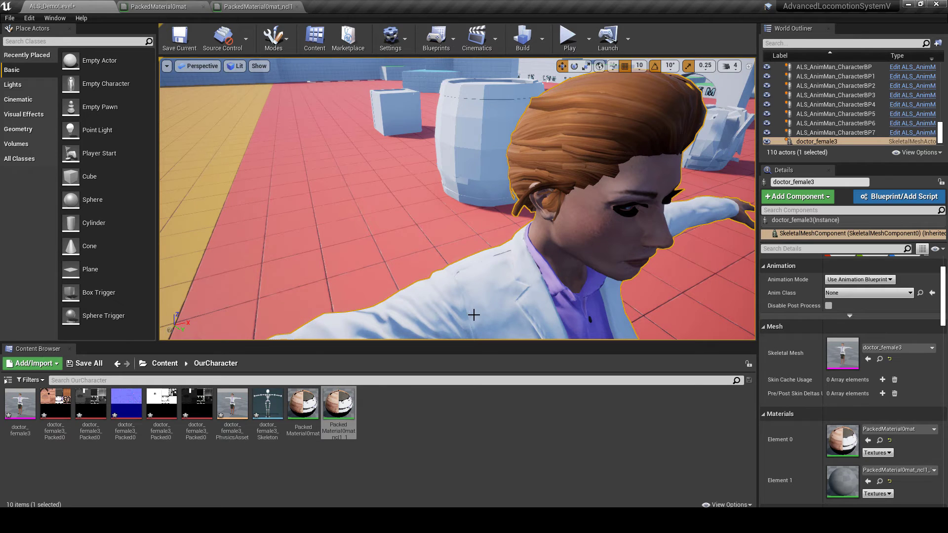
{"action": "mouse_move", "coordinate": [473, 314]}
{"action": "left_mouse_down"}
{"action": "mouse_move", "coordinate": [473, 297]}
{"action": "mouse_move", "coordinate": [451, 297]}
{"action": "left_mouse_up"}
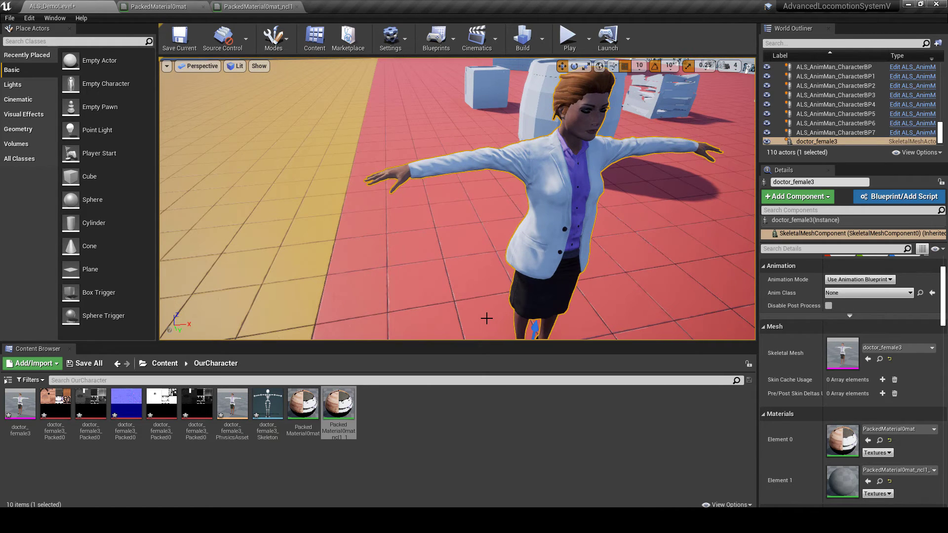
{"action": "mouse_move", "coordinate": [487, 317]}
{"action": "left_mouse_down"}
{"action": "mouse_move", "coordinate": [496, 185]}
{"action": "mouse_move", "coordinate": [423, 226]}
{"action": "left_mouse_up"}
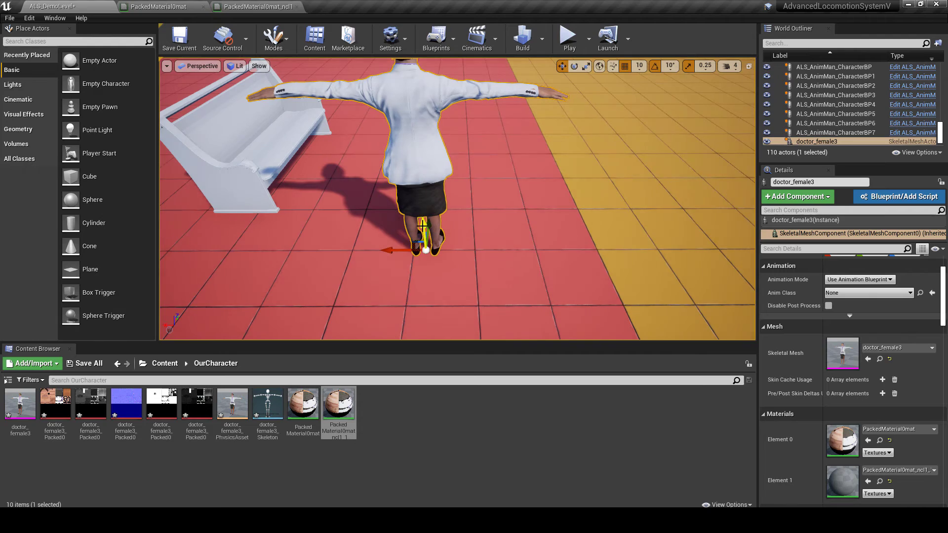
{"action": "mouse_move", "coordinate": [357, 185]}
{"action": "left_mouse_down"}
{"action": "mouse_move", "coordinate": [358, 134]}
{"action": "mouse_move", "coordinate": [357, 222]}
{"action": "left_mouse_up"}
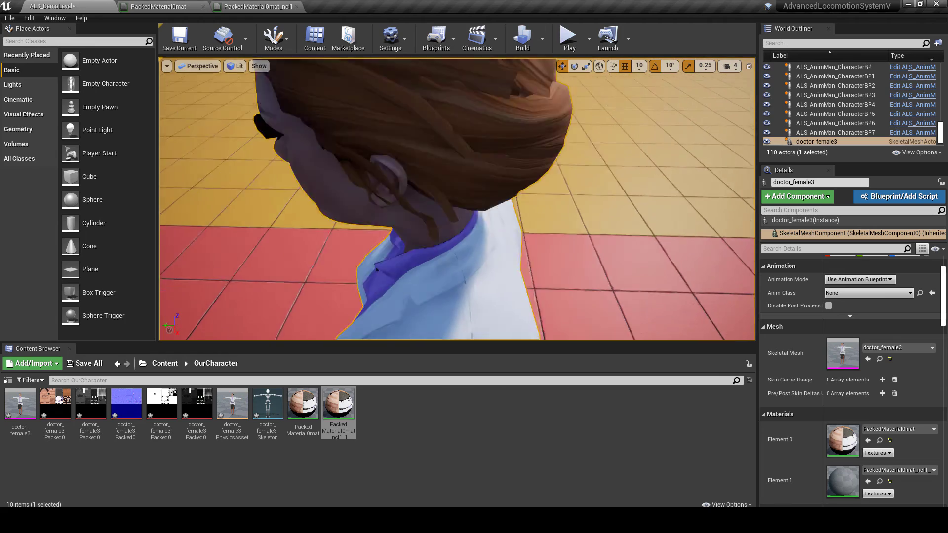
{"action": "mouse_move", "coordinate": [357, 223]}
{"action": "left_mouse_down"}
{"action": "mouse_move", "coordinate": [371, 234]}
{"action": "mouse_move", "coordinate": [365, 240]}
{"action": "left_mouse_up"}
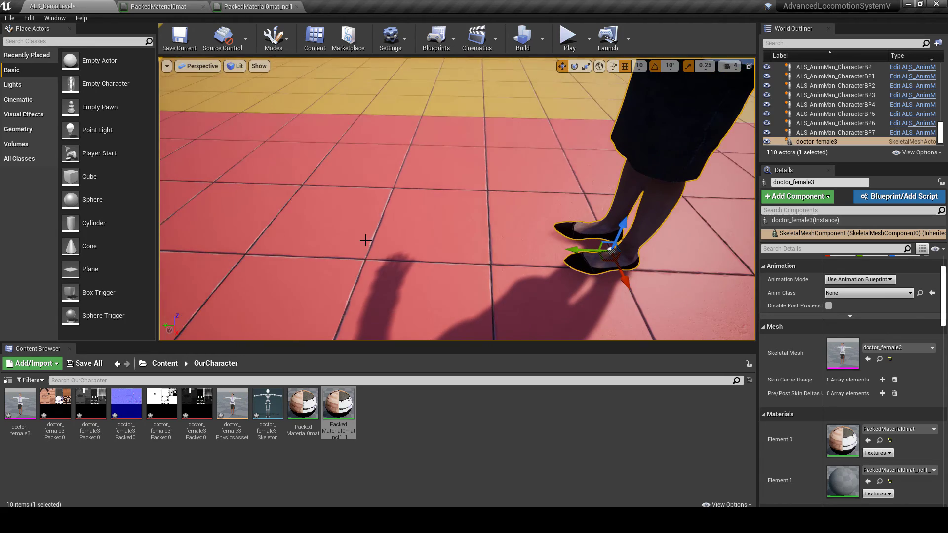
{"action": "mouse_move", "coordinate": [458, 254]}
{"action": "left_mouse_down"}
{"action": "mouse_move", "coordinate": [501, 266]}
{"action": "mouse_move", "coordinate": [559, 182]}
{"action": "mouse_move", "coordinate": [548, 222]}
{"action": "mouse_move", "coordinate": [562, 173]}
{"action": "left_mouse_up"}
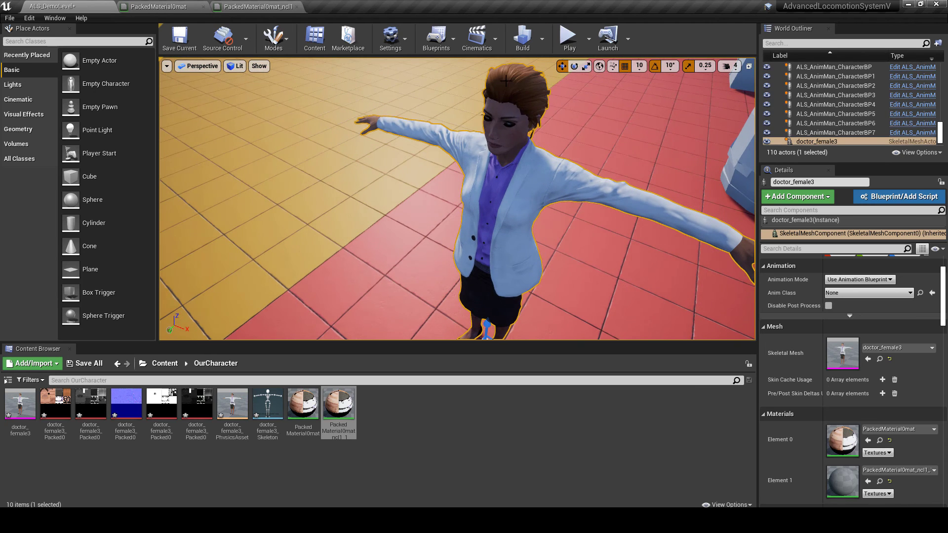